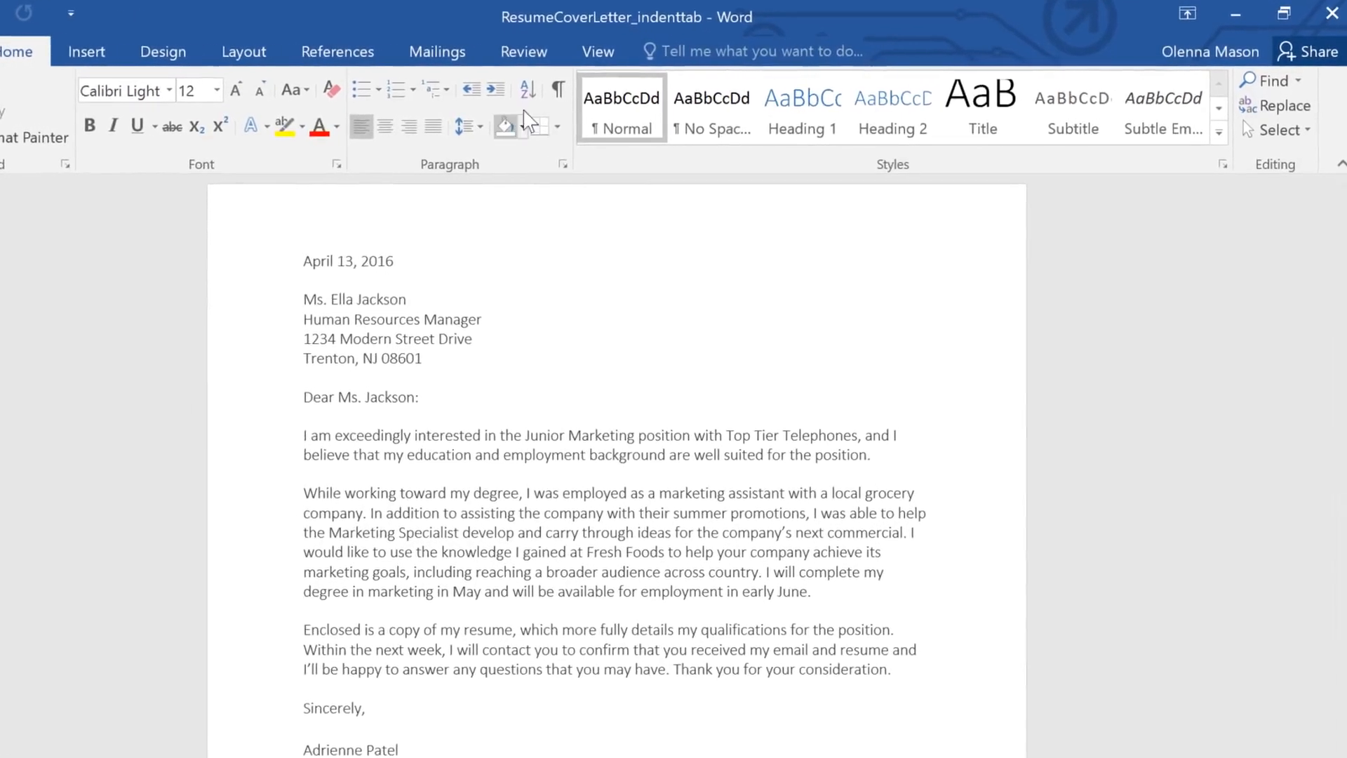
Step: Show the ruler and indent the first line of the letter's opening body paragraph by 0.5 inch
click(577, 52)
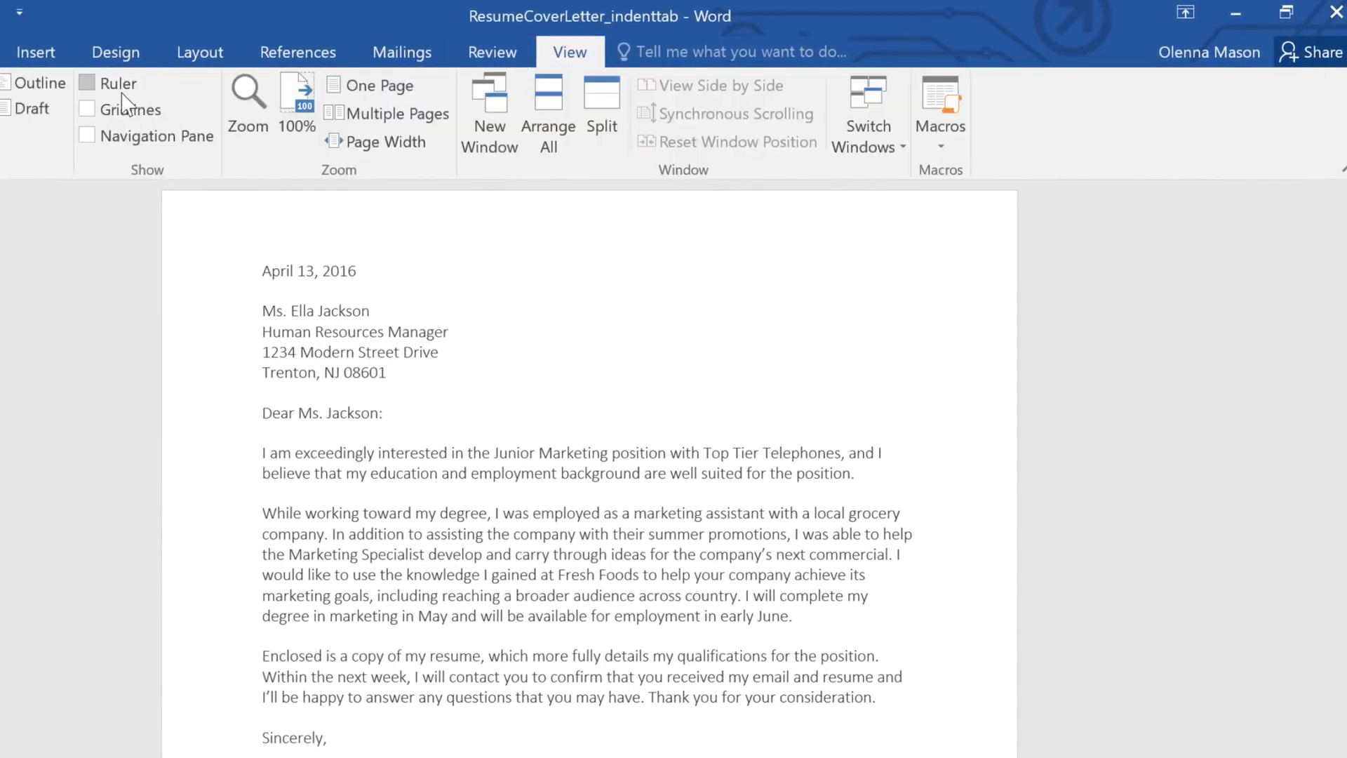
click(88, 86)
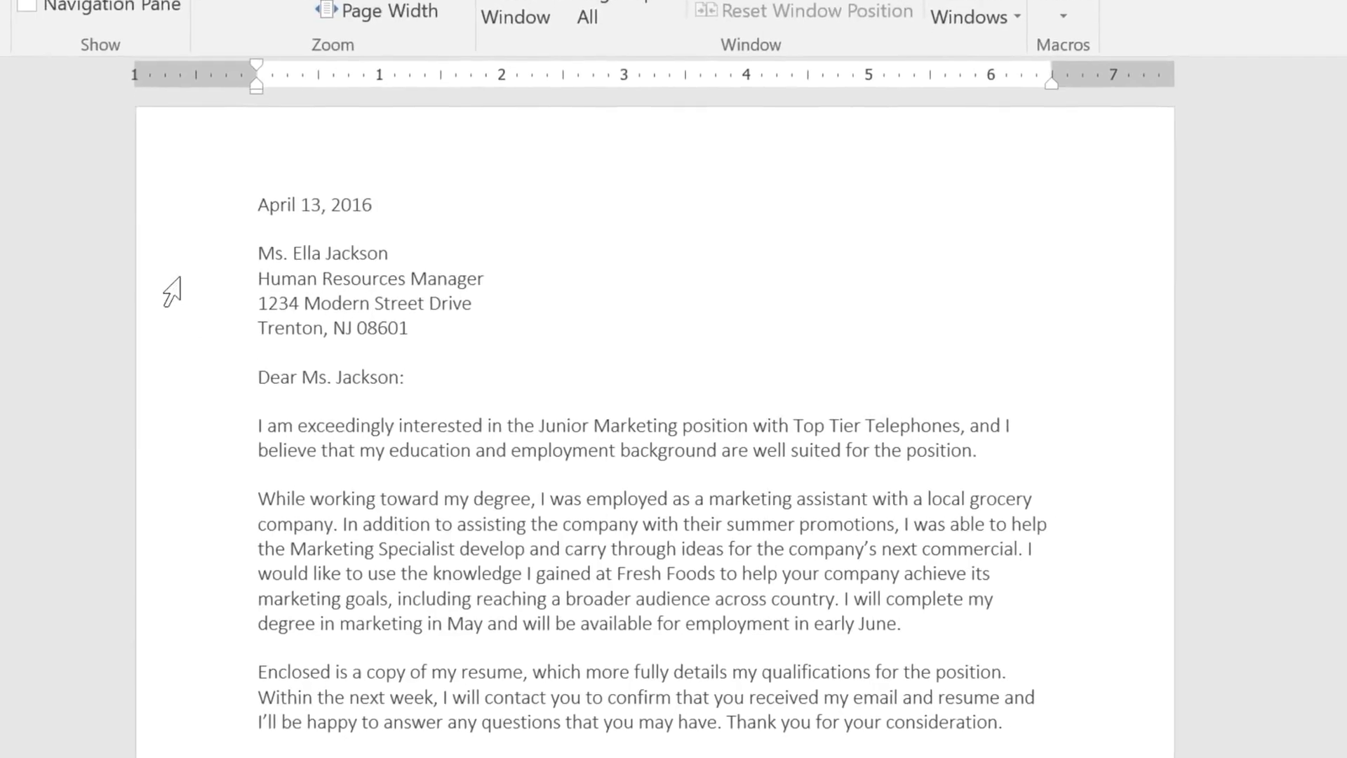
click(255, 414)
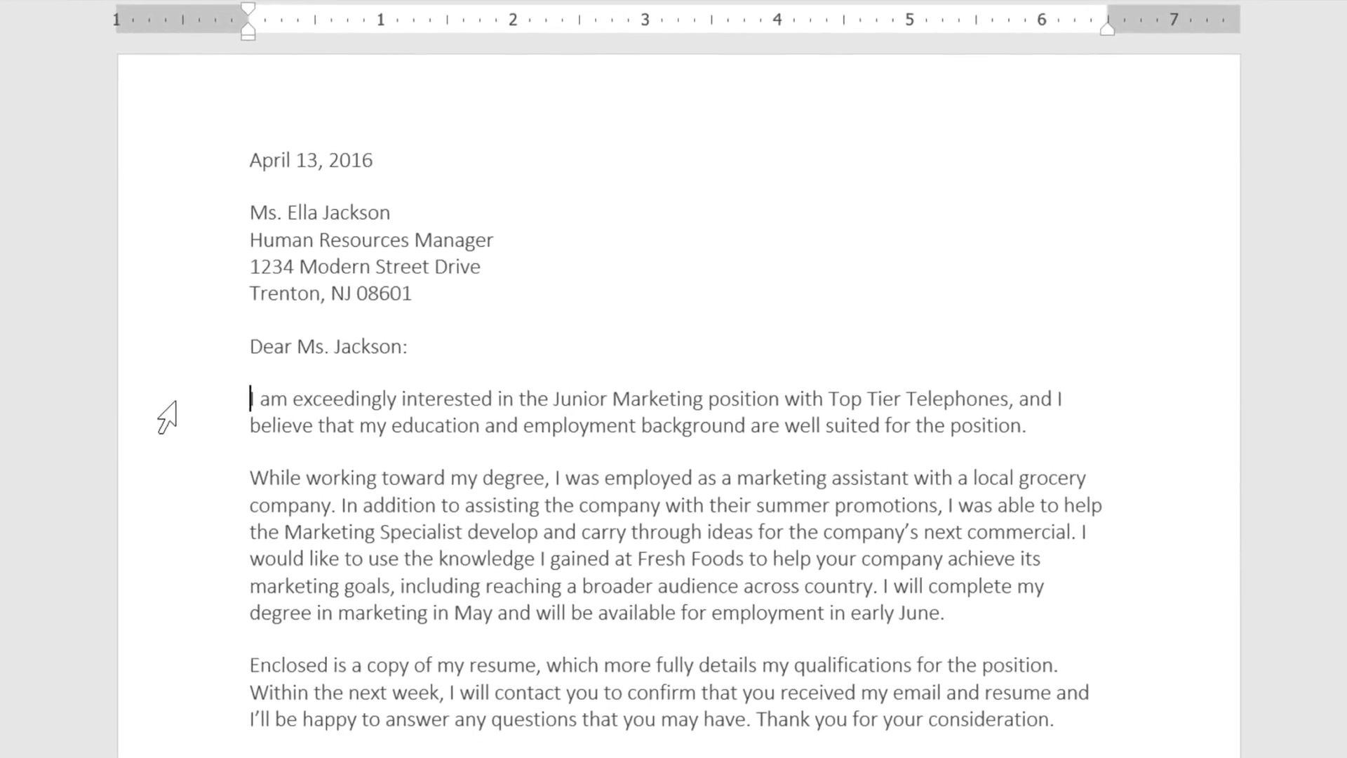
key(Tab)
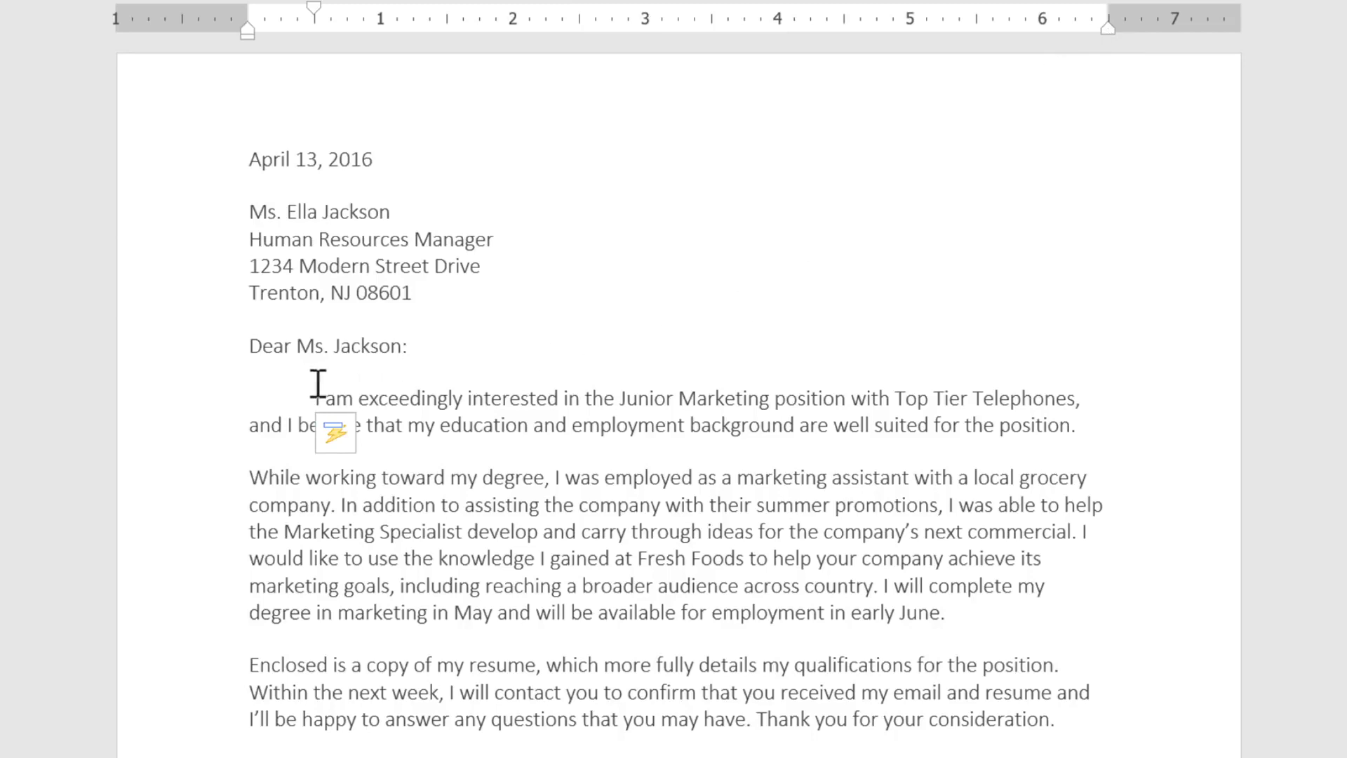
Step: Select the three body paragraphs, set their first-line indent to 1 inch, and try a hanging indent of about half an inch
drag(316, 398, 1063, 729)
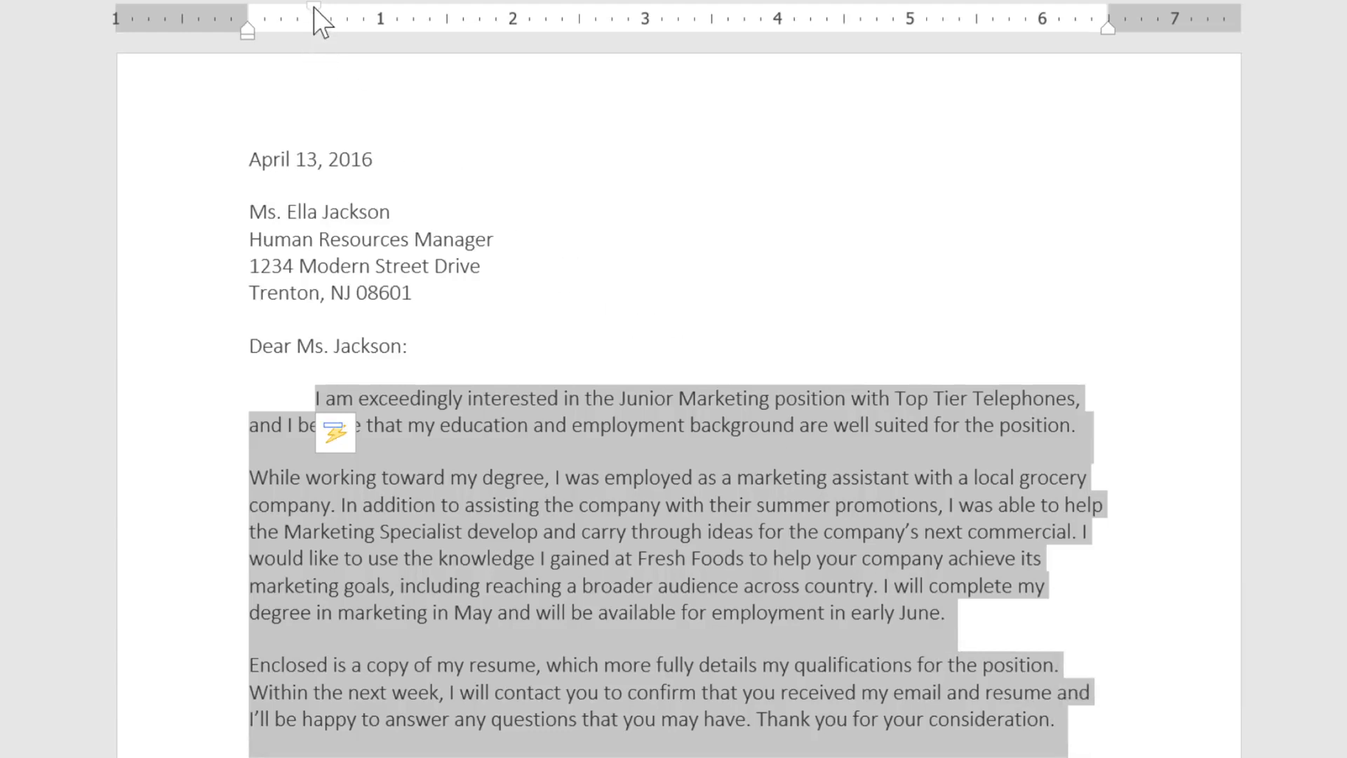
drag(313, 7, 381, 8)
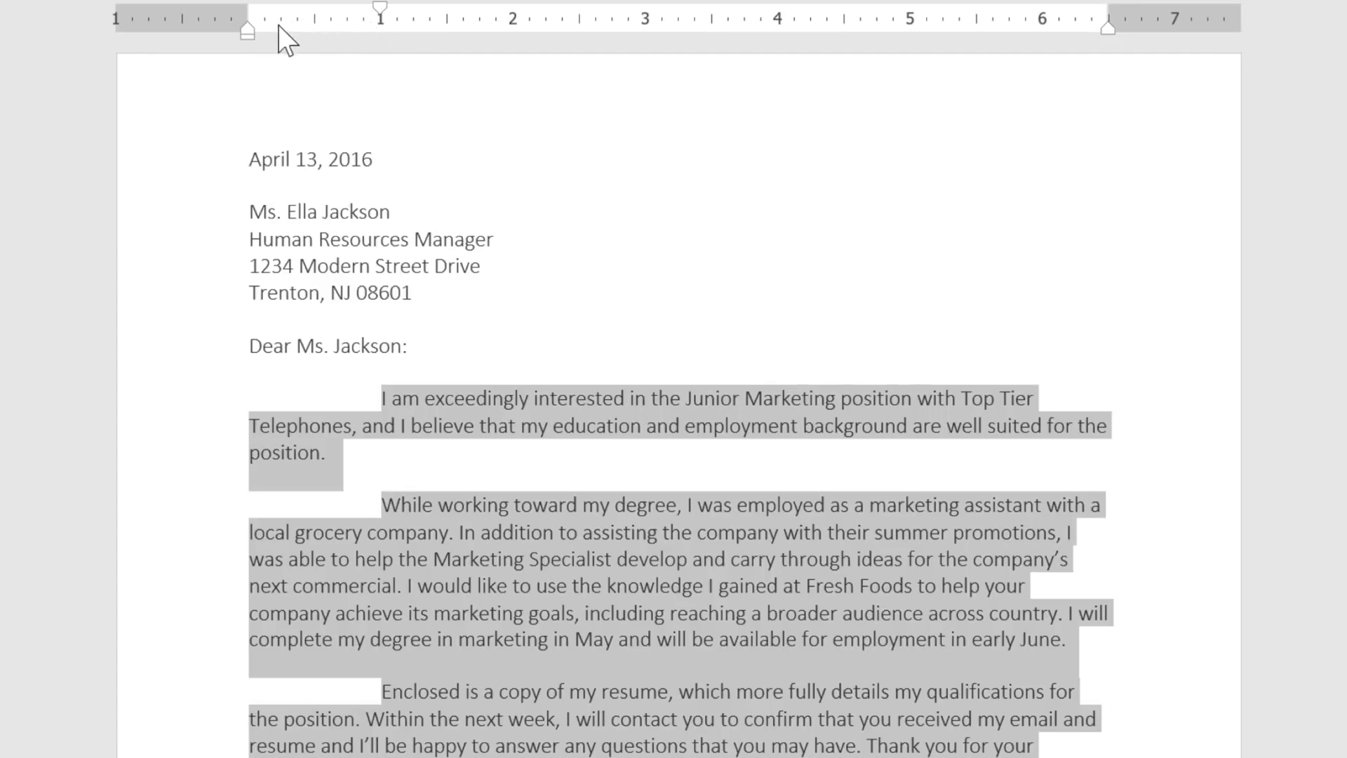
mouse_move(247, 28)
mouse_down()
mouse_move(472, 32)
mouse_move(324, 43)
mouse_up()
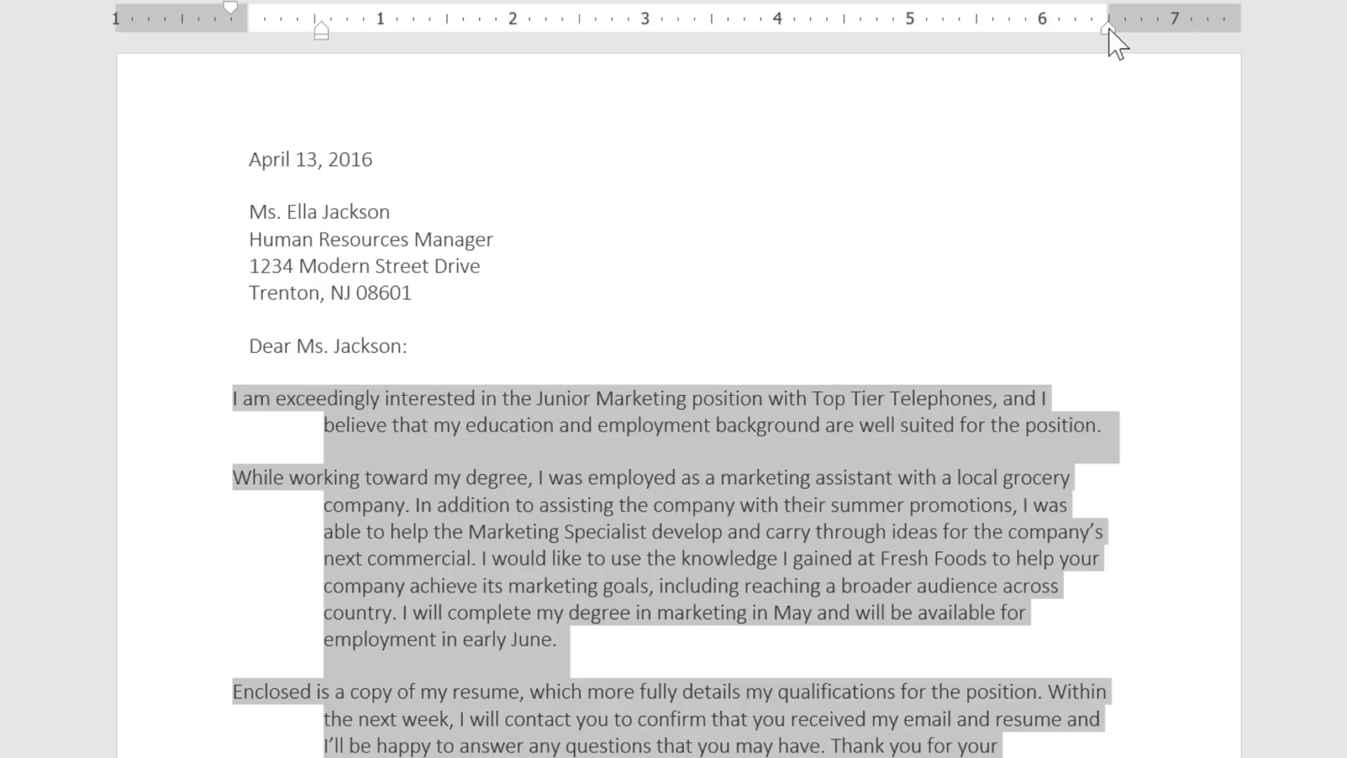
Step: Return the body paragraphs' left indent to the margin and set their first-line indent to 0.25 inch
mouse_move(1109, 29)
mouse_down()
mouse_move(972, 40)
mouse_move(1108, 26)
mouse_up()
drag(322, 35, 251, 40)
drag(156, 7, 280, 7)
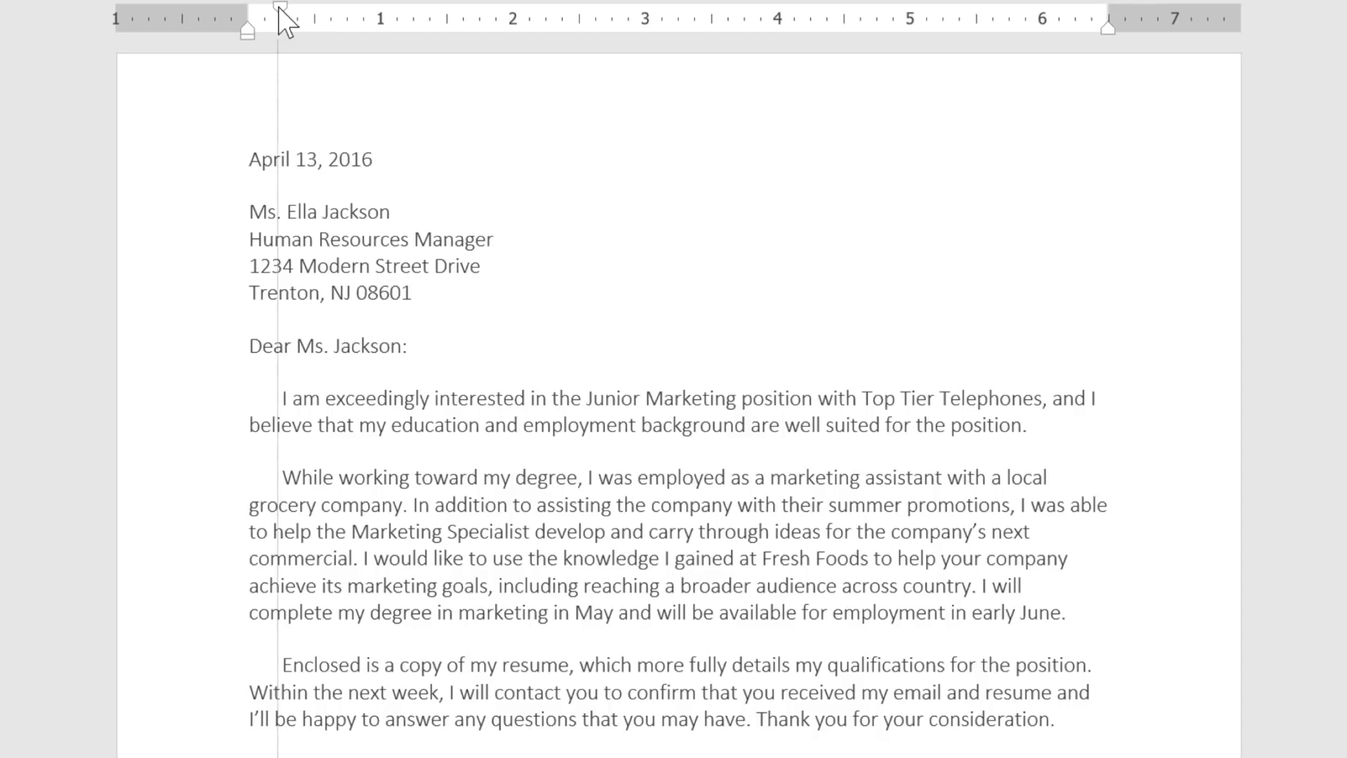
drag(279, 7, 279, 7)
drag(279, 7, 280, 7)
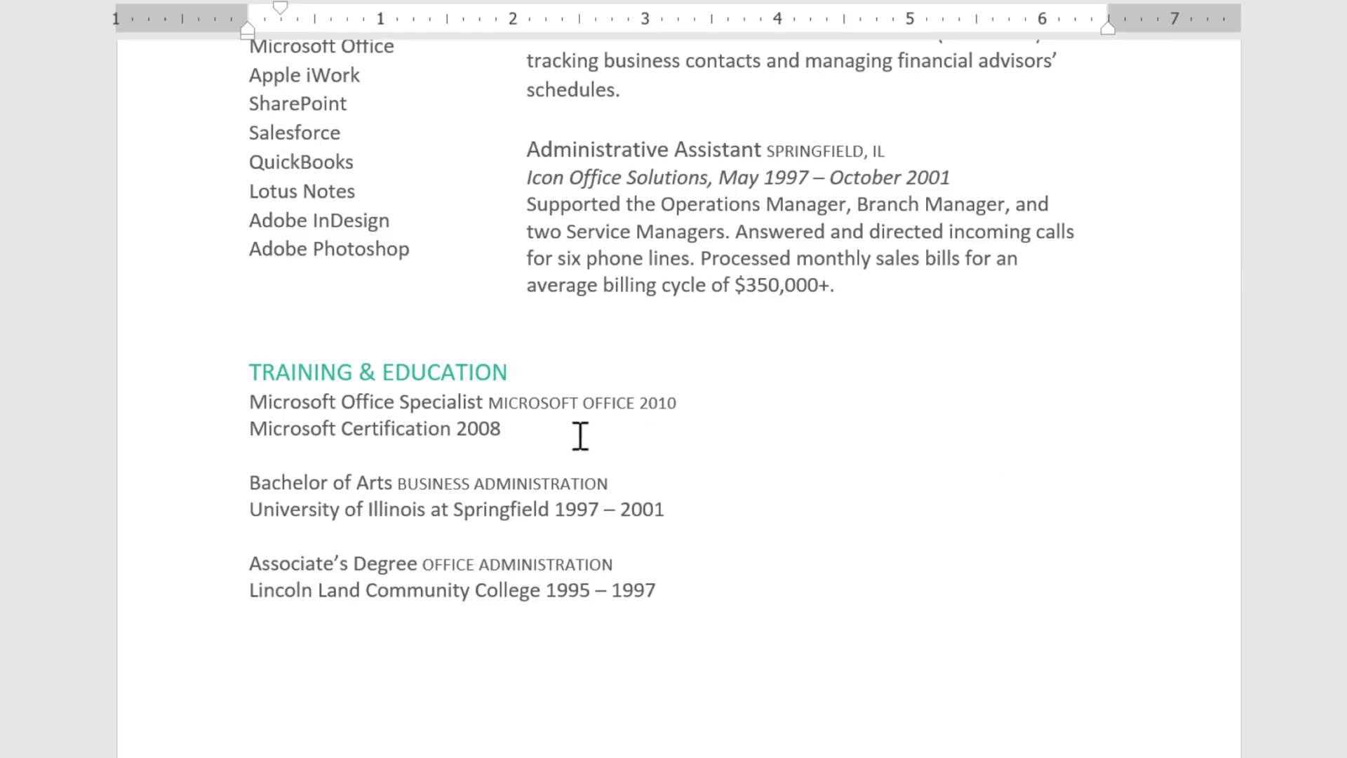
Step: Insert tabs before the dates of the three Training & Education entries to line them up at 2.5 inches
click(456, 431)
key(Tab)
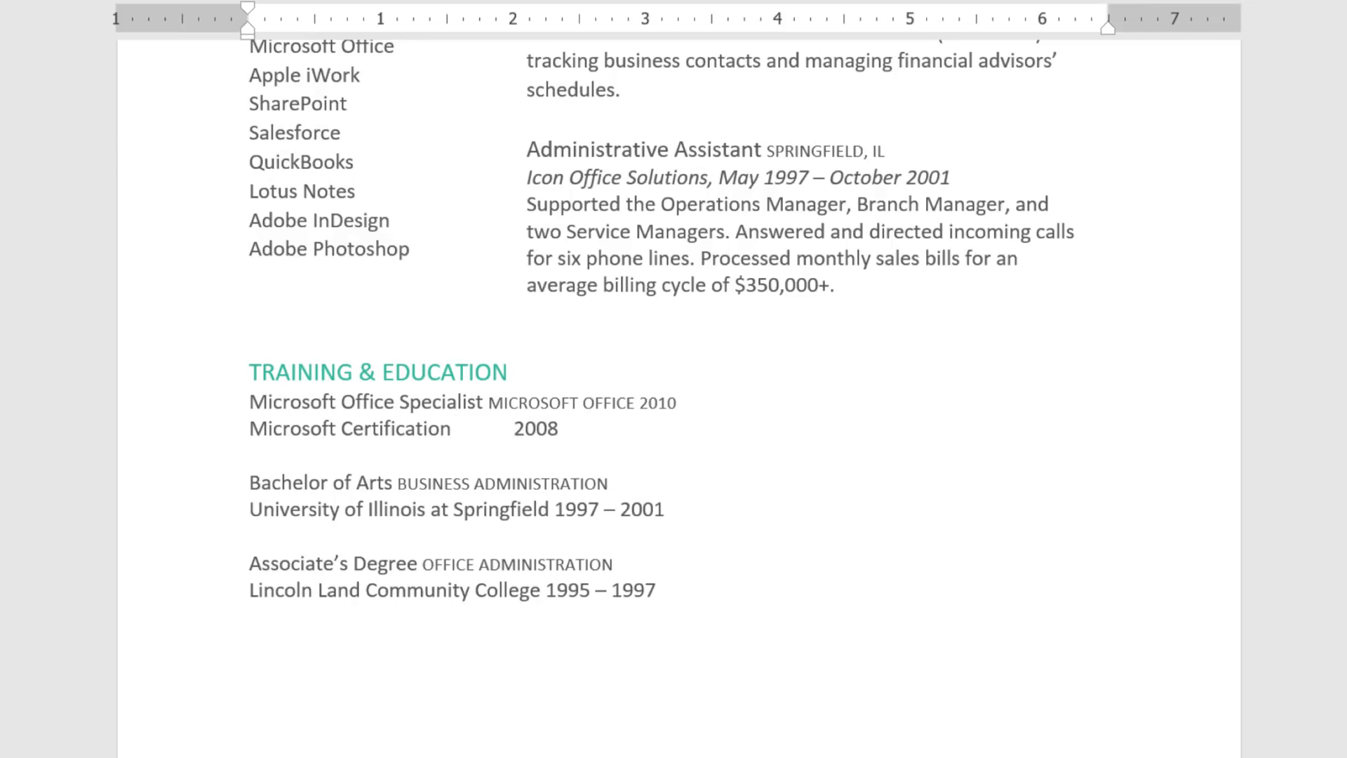
key(Tab)
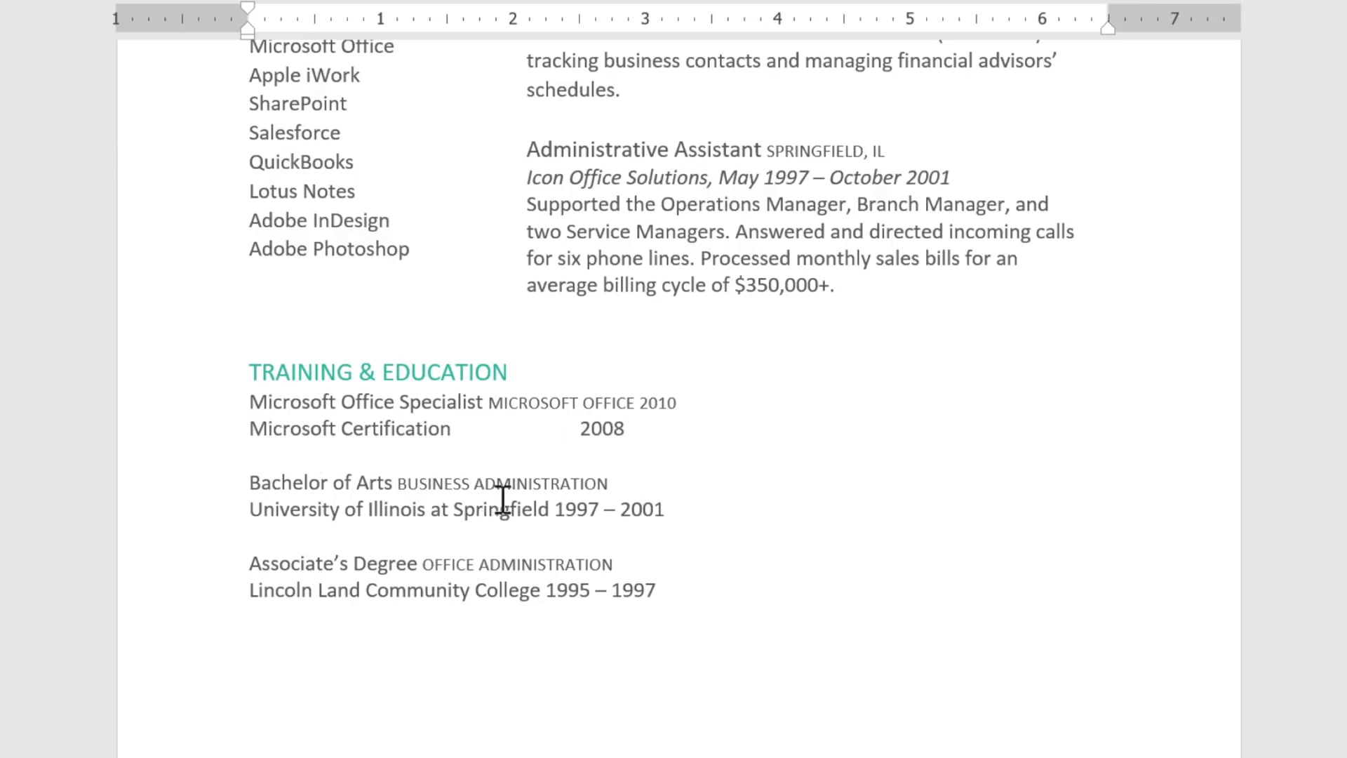
click(554, 508)
key(Tab)
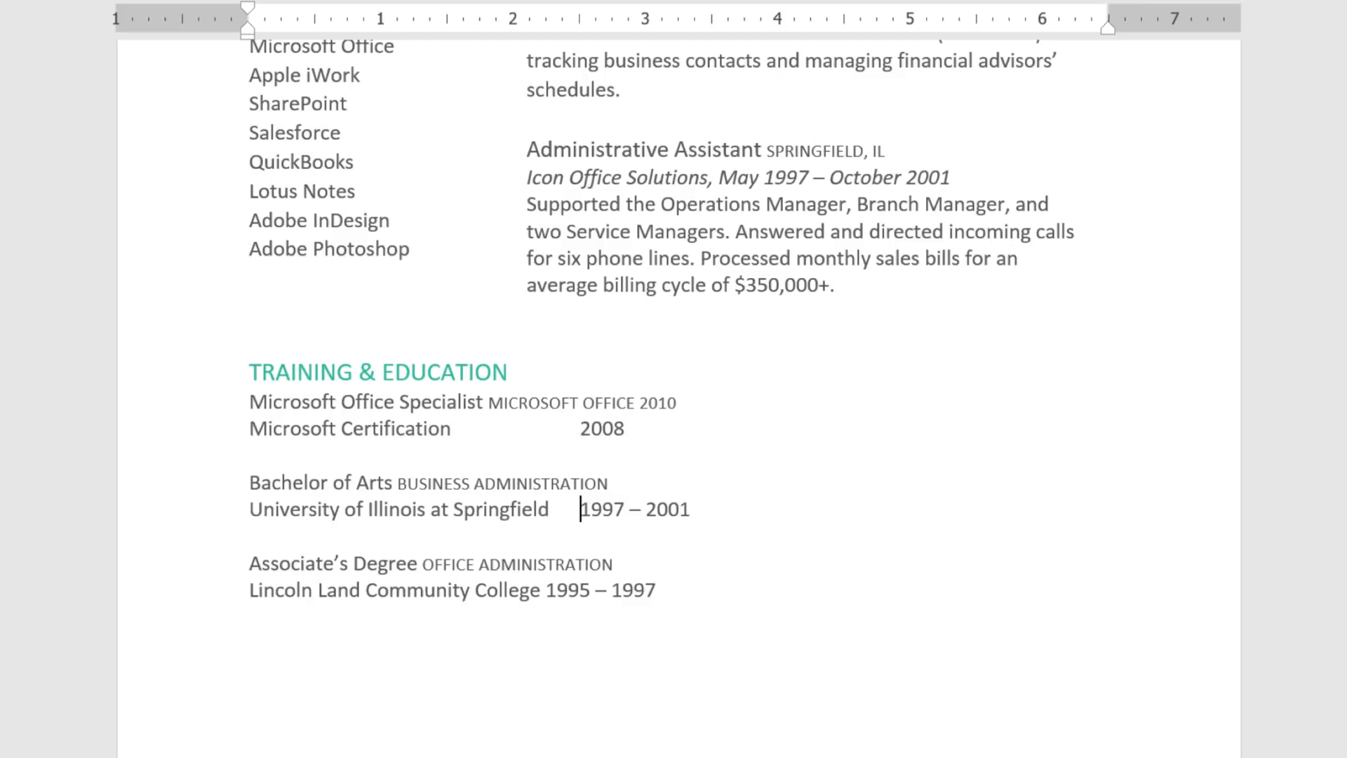
click(546, 589)
key(Tab)
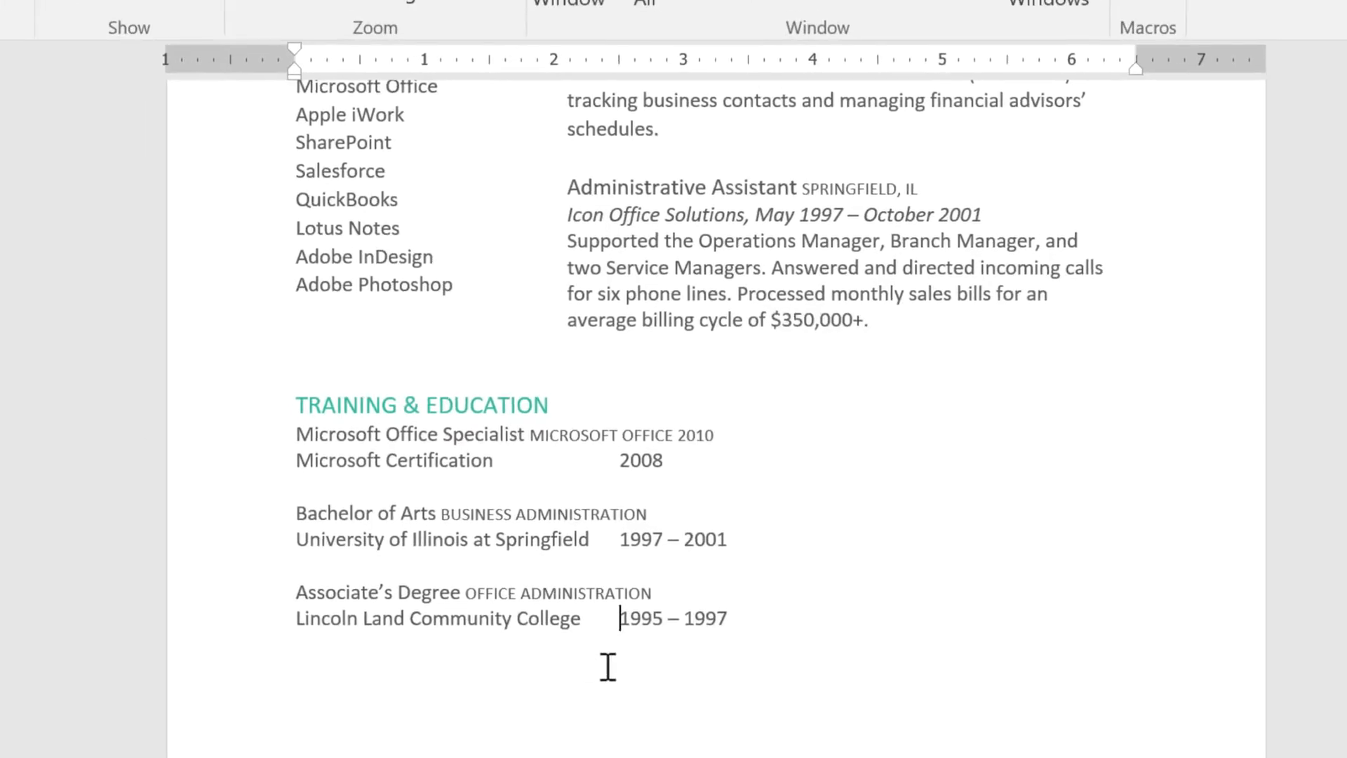
Step: With formatting marks shown, delete the tabs before the three Training & Education dates, and hide the marks again
click(0, 0)
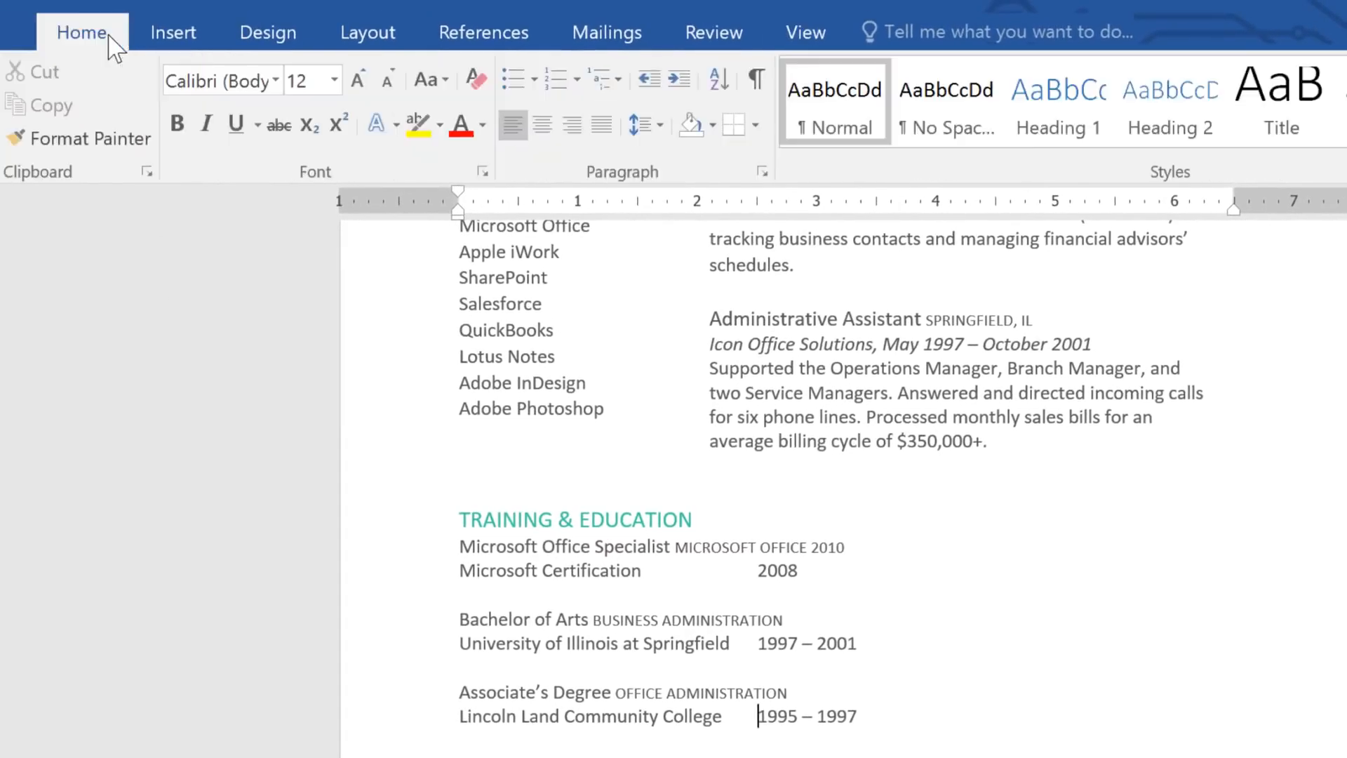
click(757, 80)
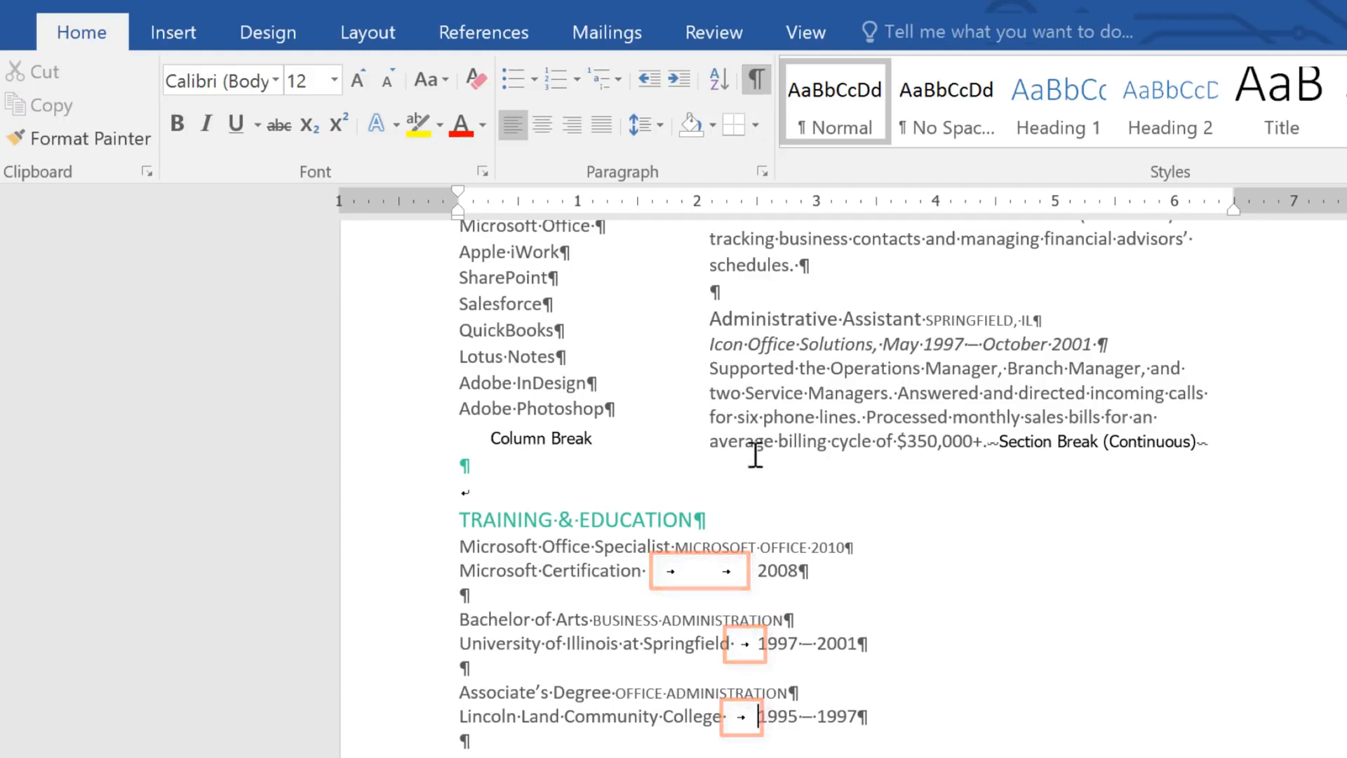
click(757, 570)
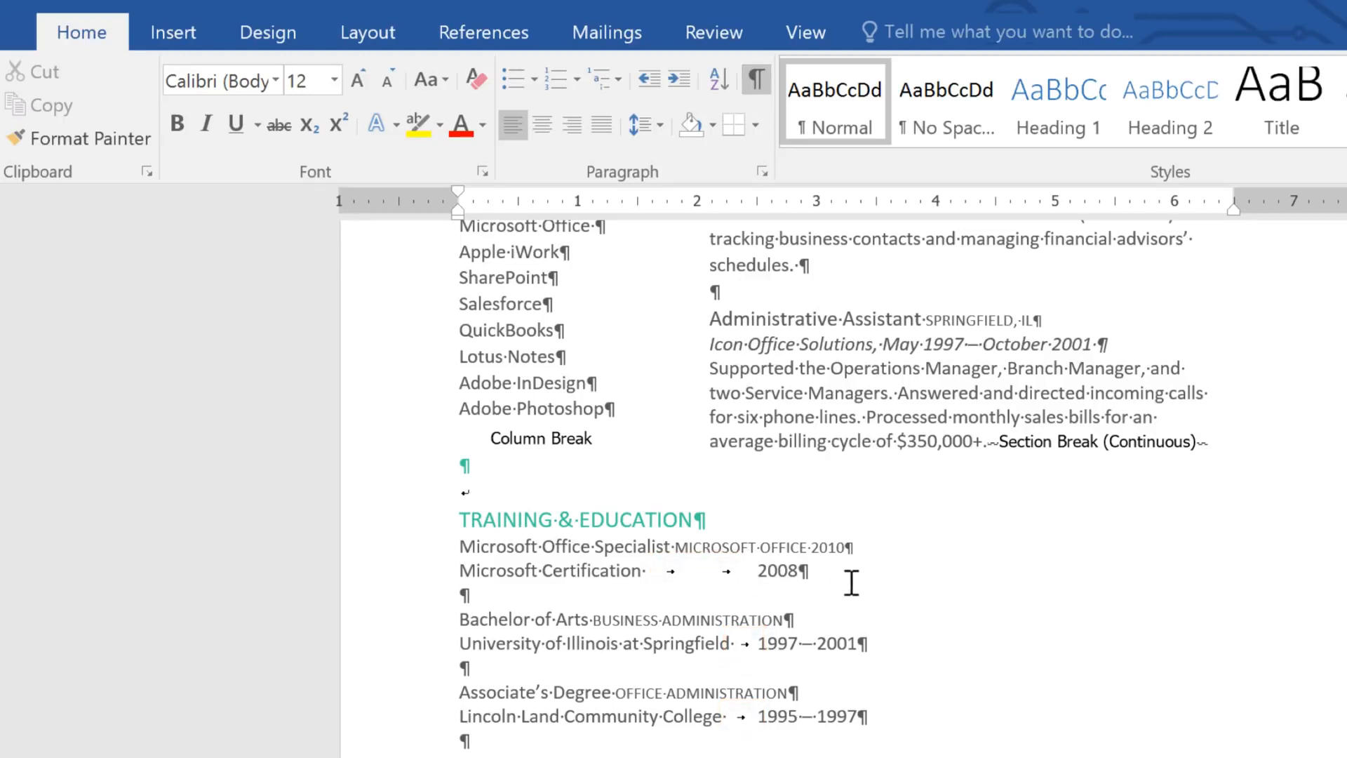
key(BackSpace)
key(BackSpace)
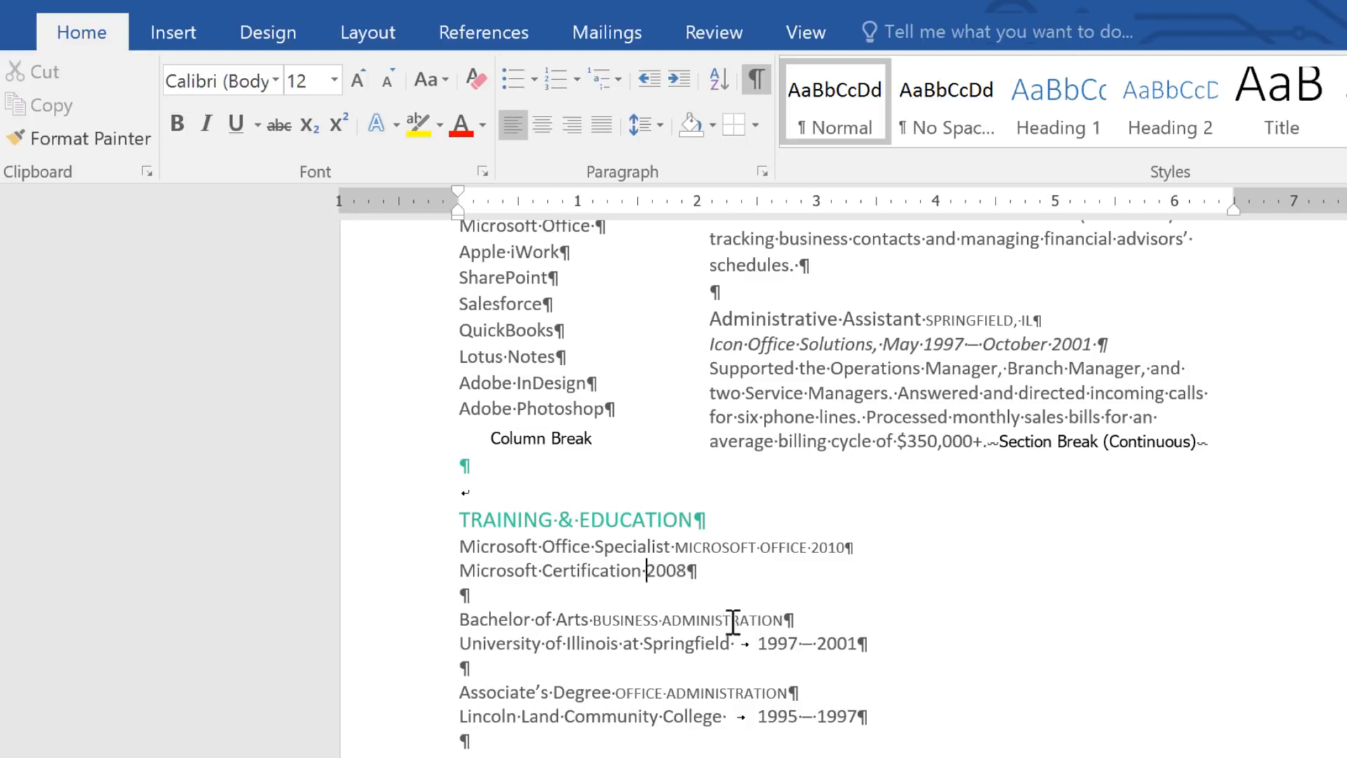
click(753, 641)
key(BackSpace)
click(758, 716)
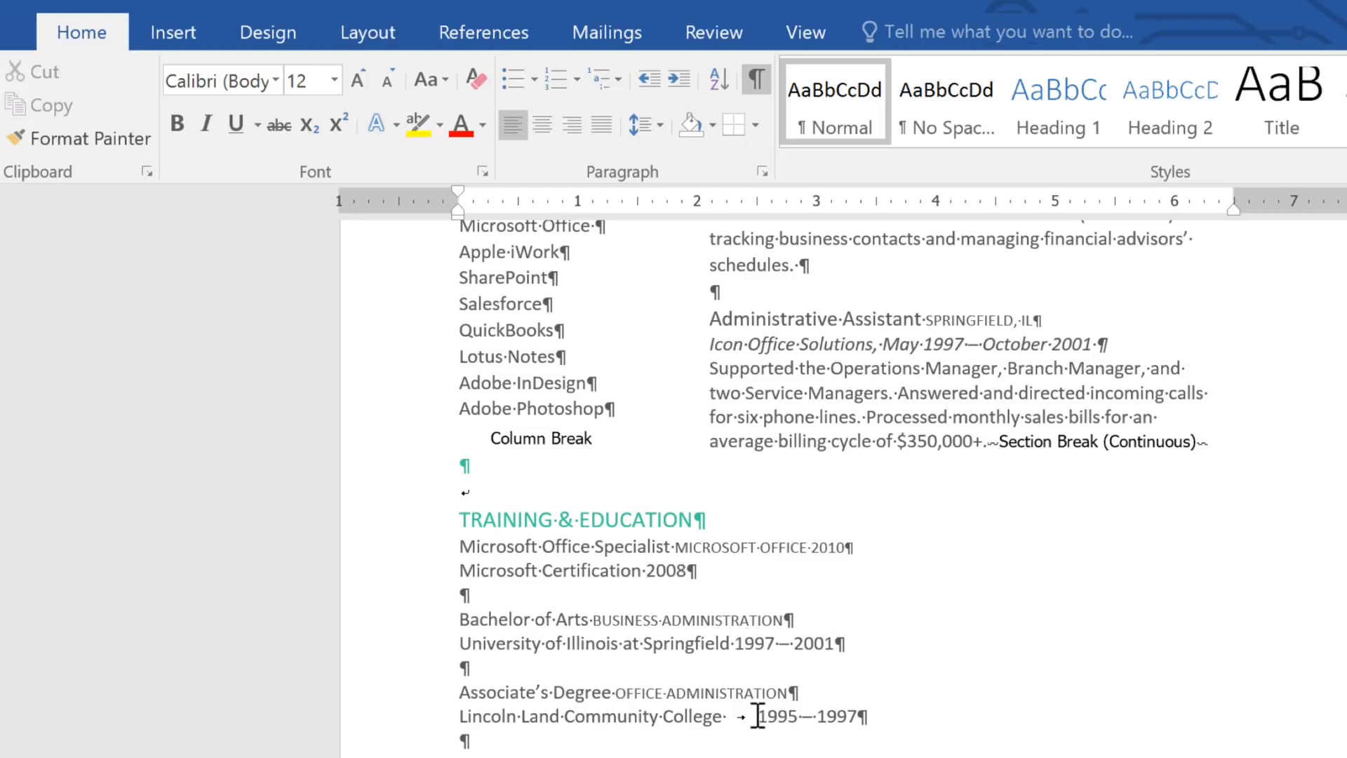
key(BackSpace)
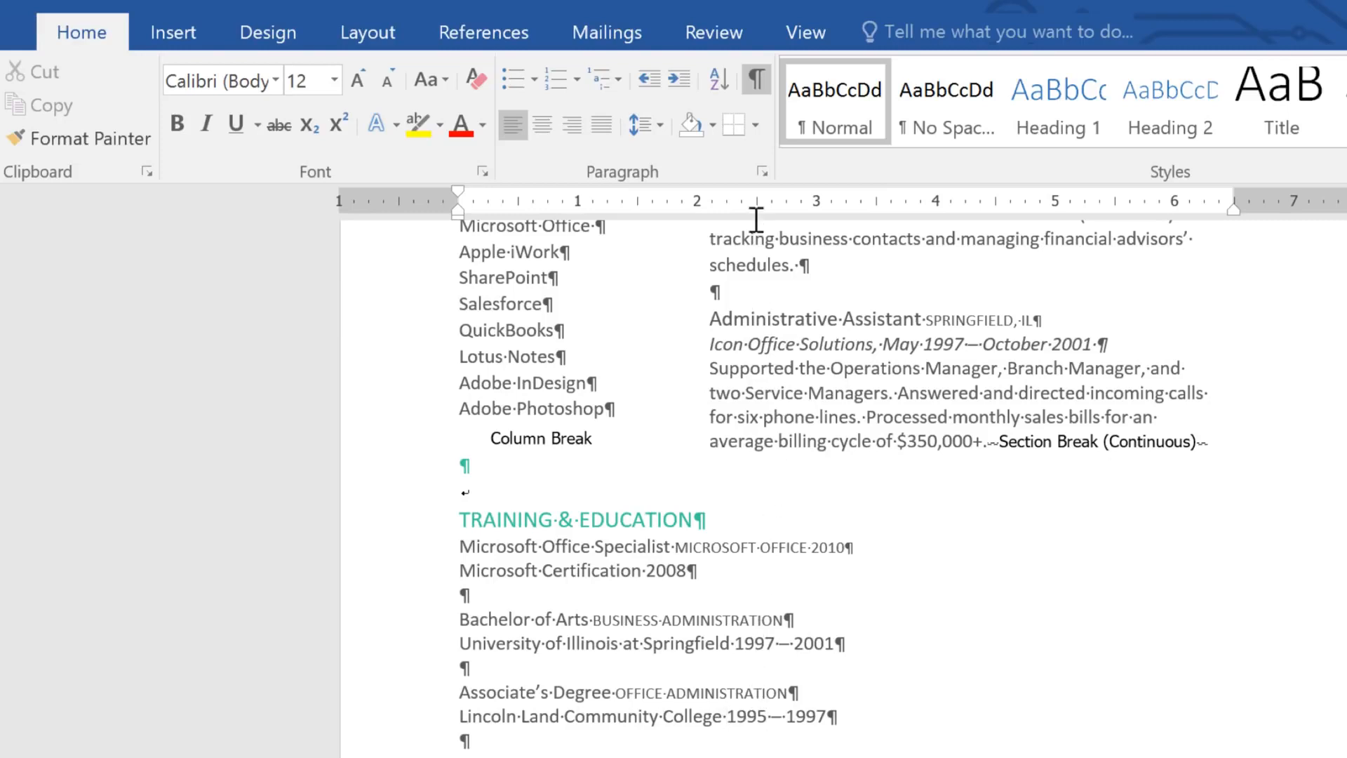
click(757, 99)
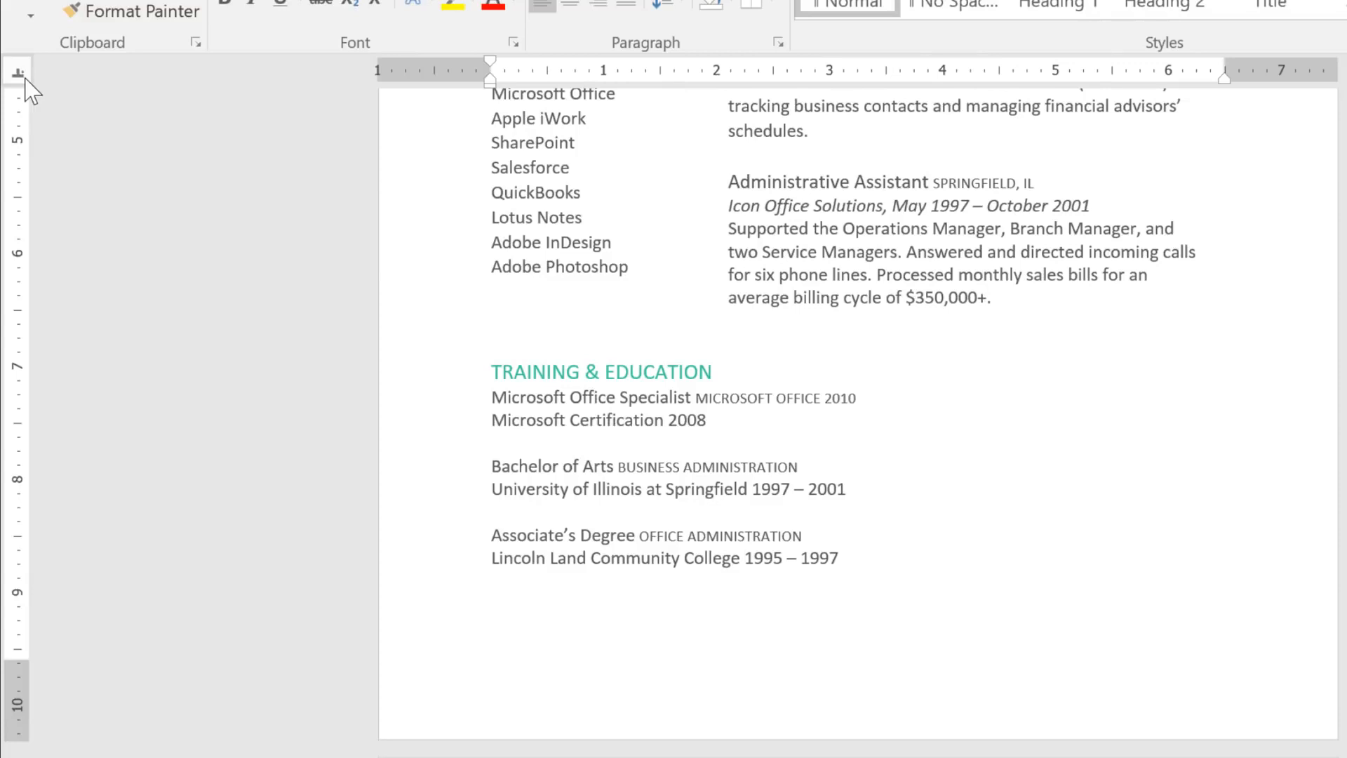
Step: Set a right tab stop at 6 inches for all Training & Education entries and remove the extra one at 5.5 inches
click(26, 79)
click(25, 78)
click(25, 78)
drag(490, 395, 835, 577)
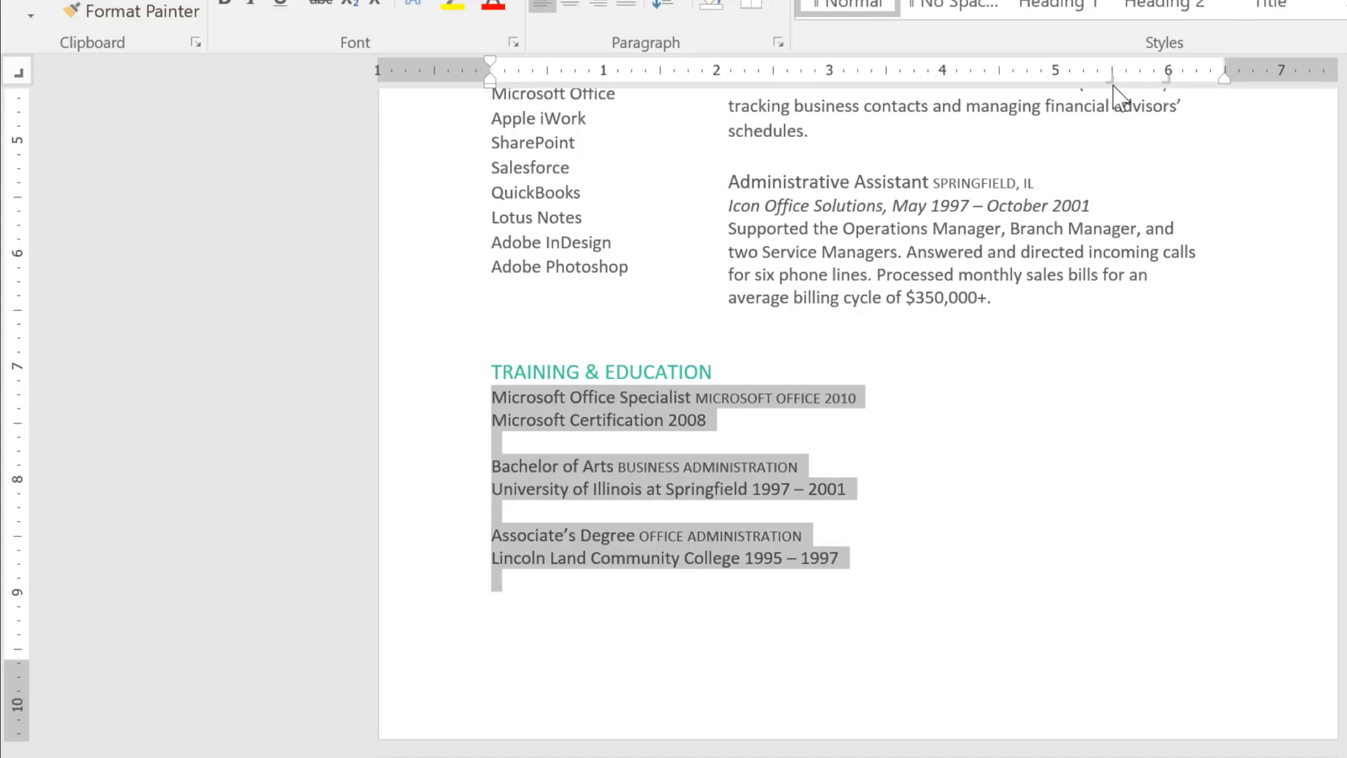
drag(1112, 81, 1143, 144)
Step: Insert one tab before each date in the three Training & Education entries to right-align the dates at 6 inches
click(670, 421)
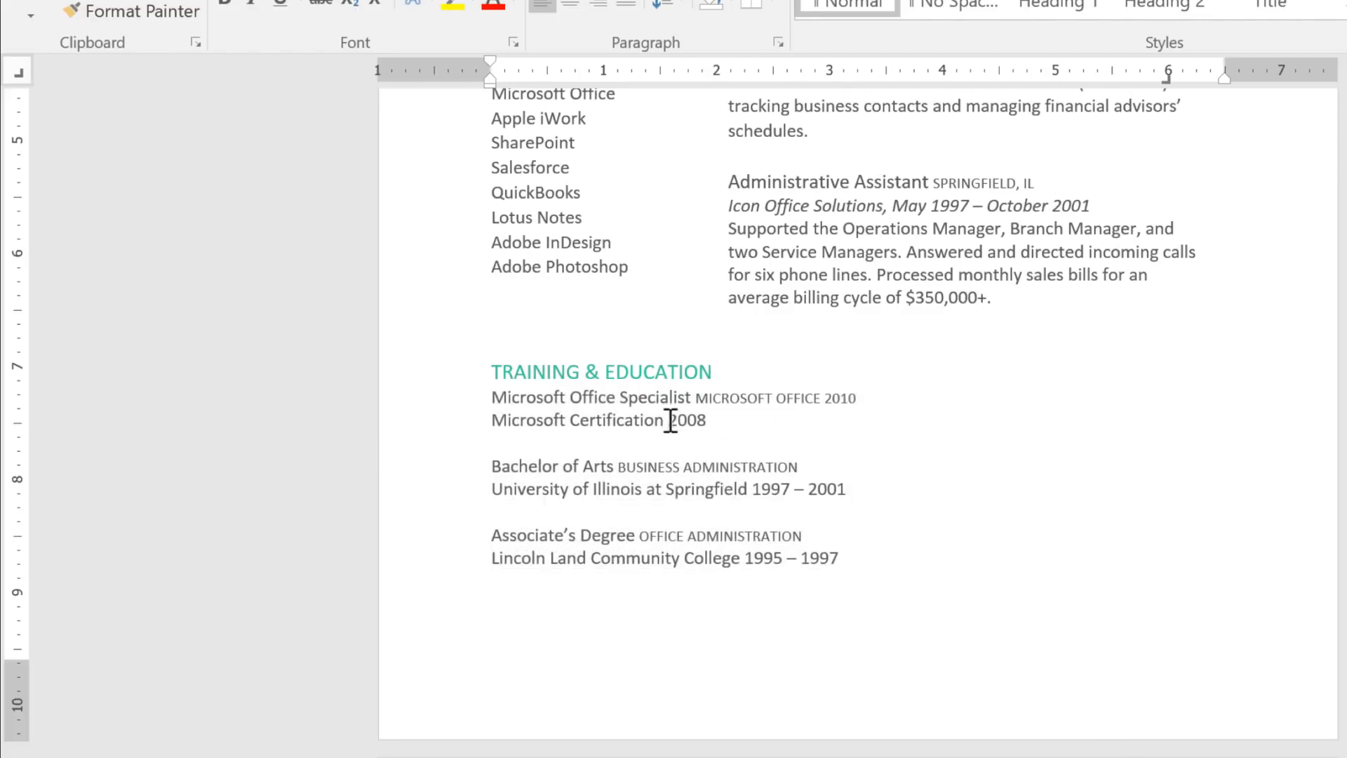
key(Tab)
click(752, 489)
key(Tab)
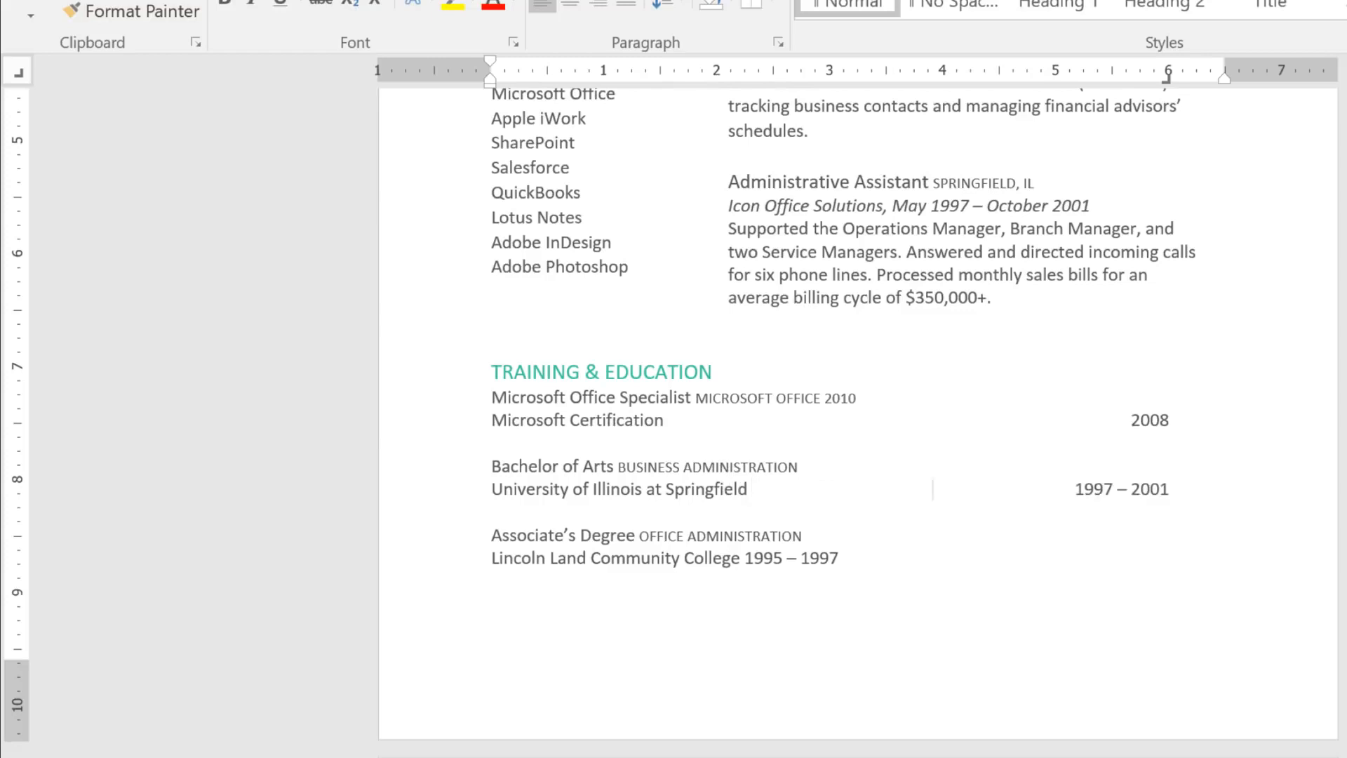
click(745, 558)
key(Tab)
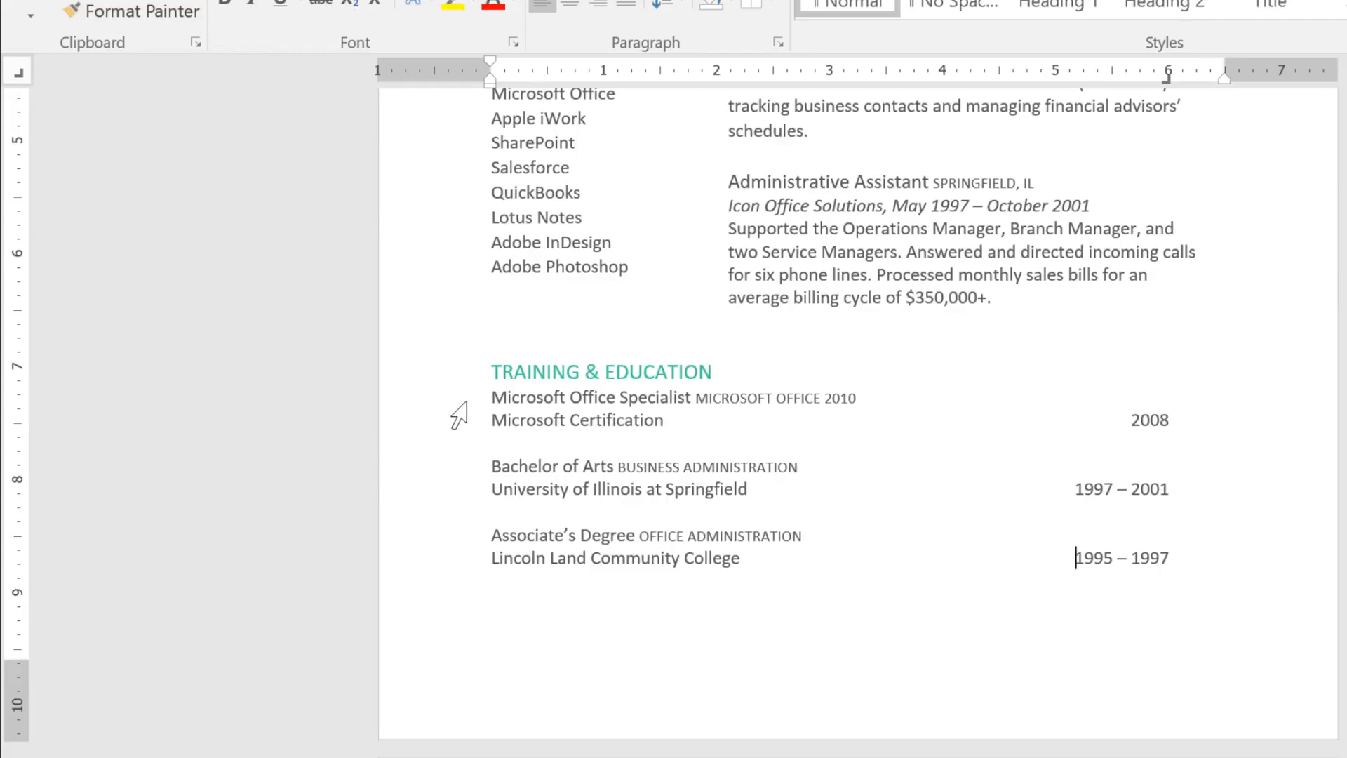
Step: Try moving the Training & Education entries' right tab stop inward to about 3 inches, and return it to 6 inches
drag(491, 391, 869, 604)
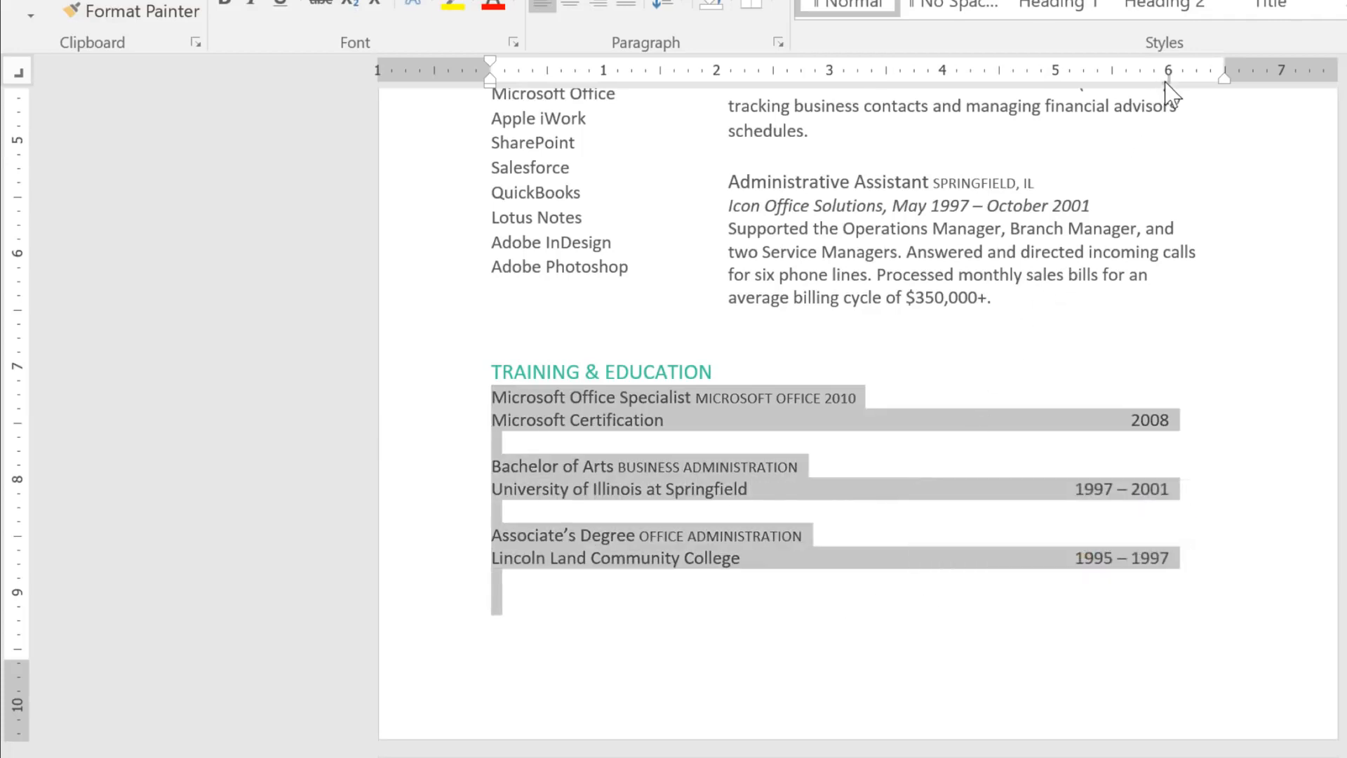
drag(1163, 79, 832, 85)
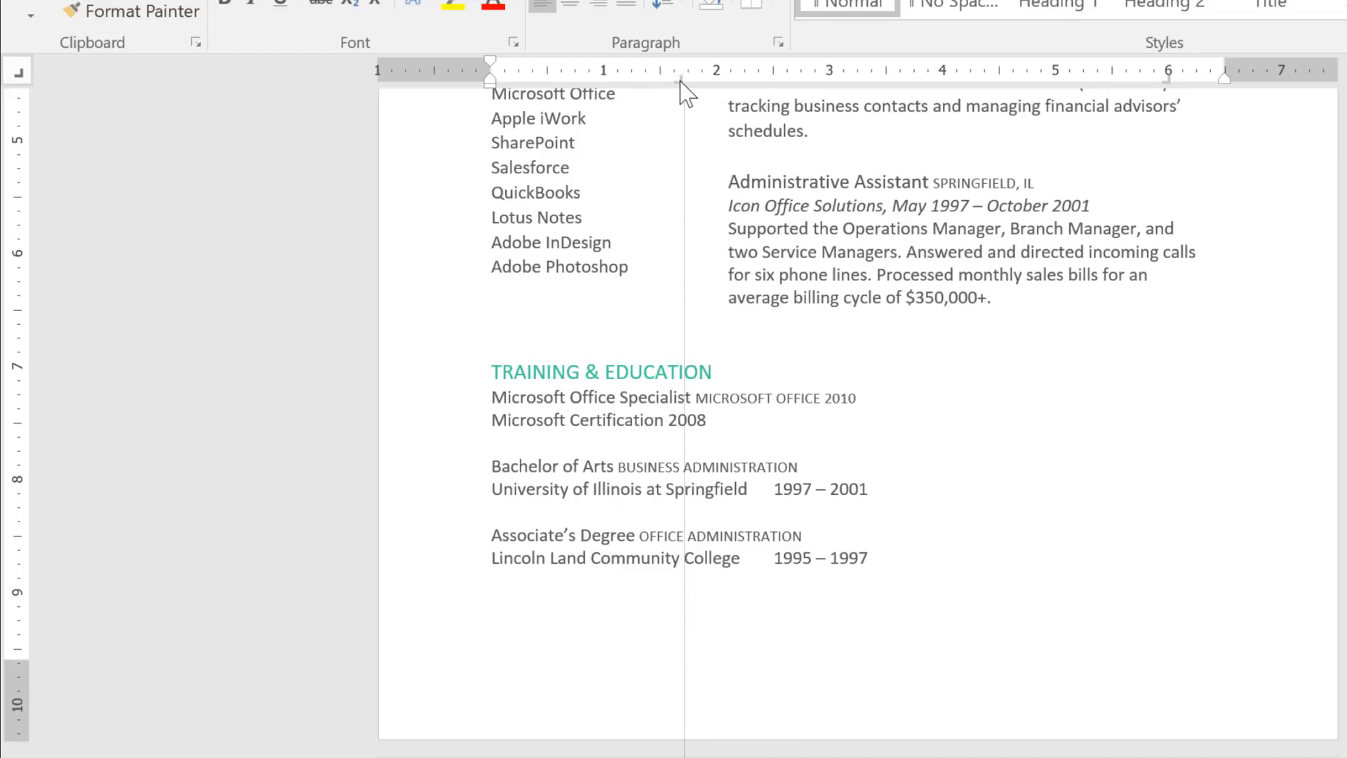
drag(746, 81, 1169, 89)
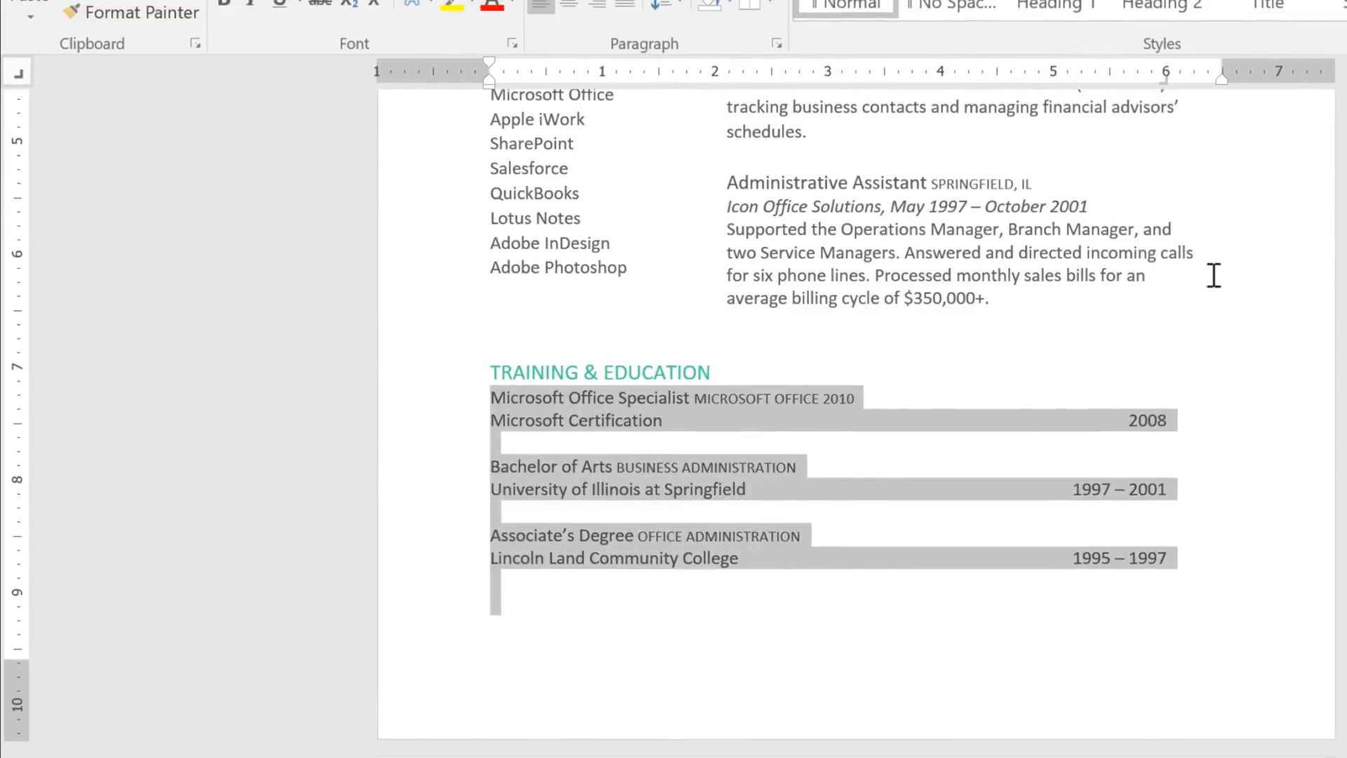
click(1204, 305)
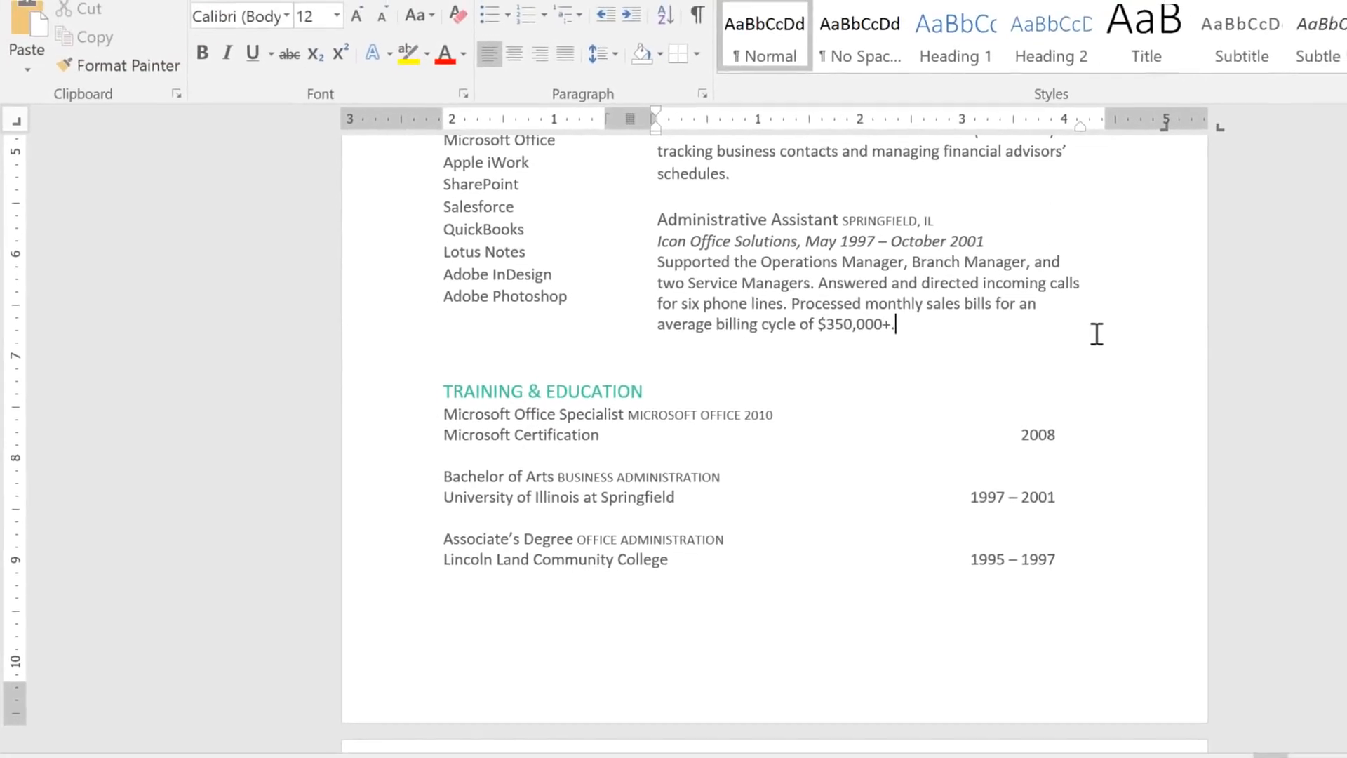